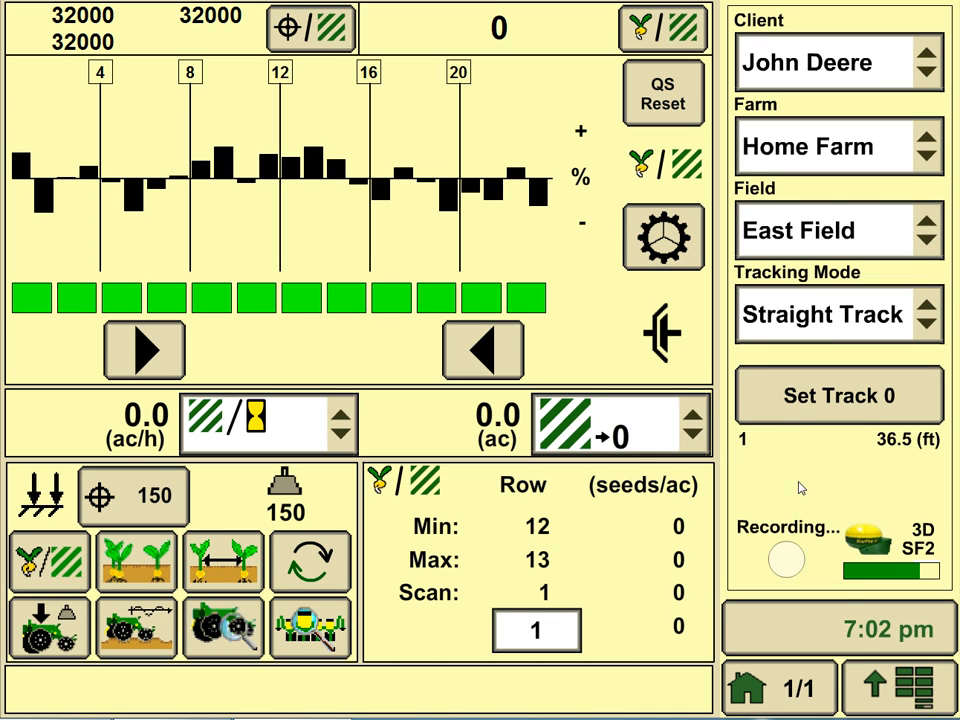
- Open the prescription settings of the corn documentation in GreenStar 2 Pro and start a Shapefile conversion
click(906, 694)
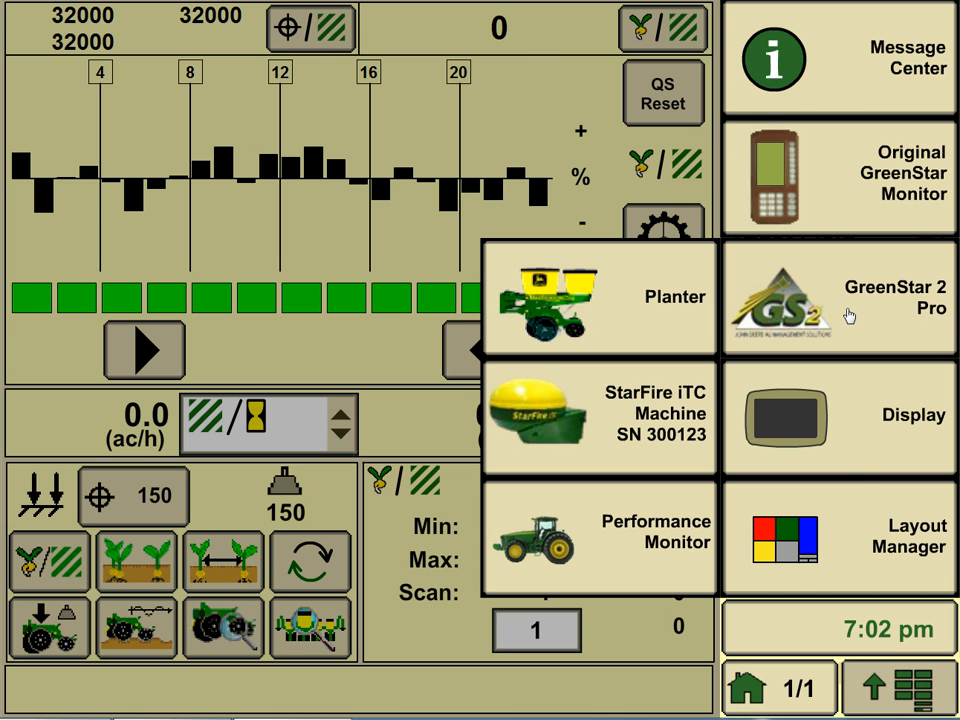
click(848, 316)
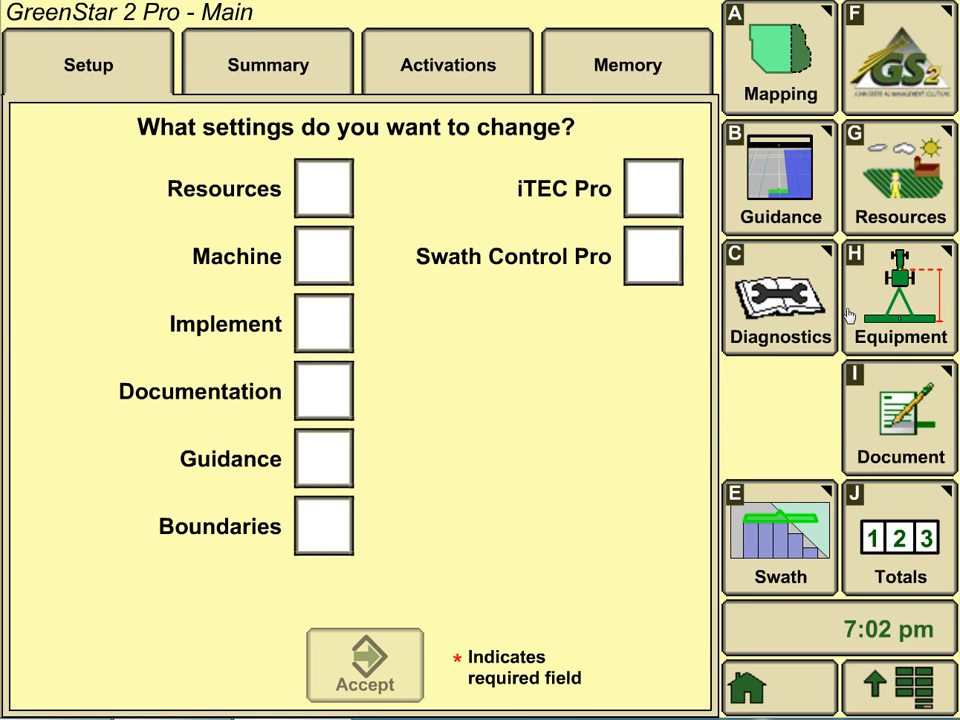
click(902, 424)
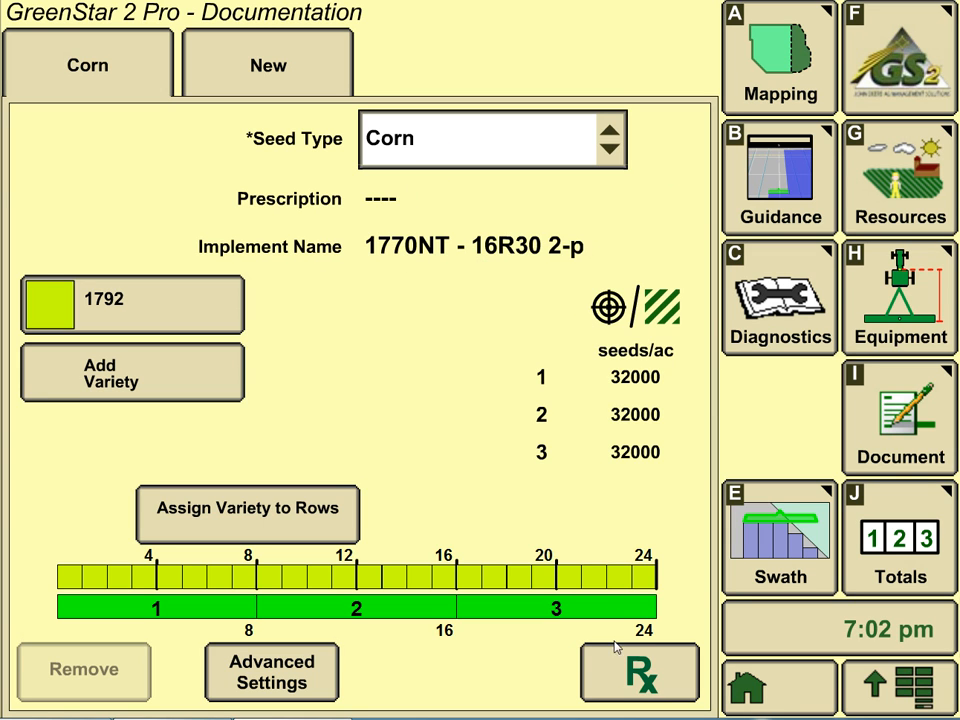
click(650, 680)
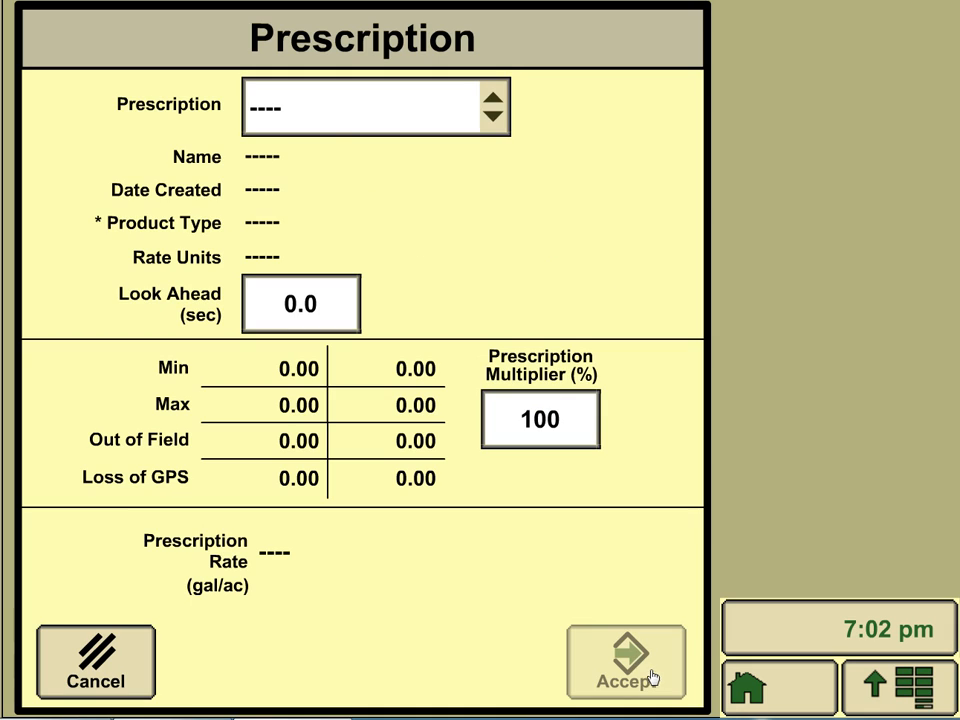
click(449, 118)
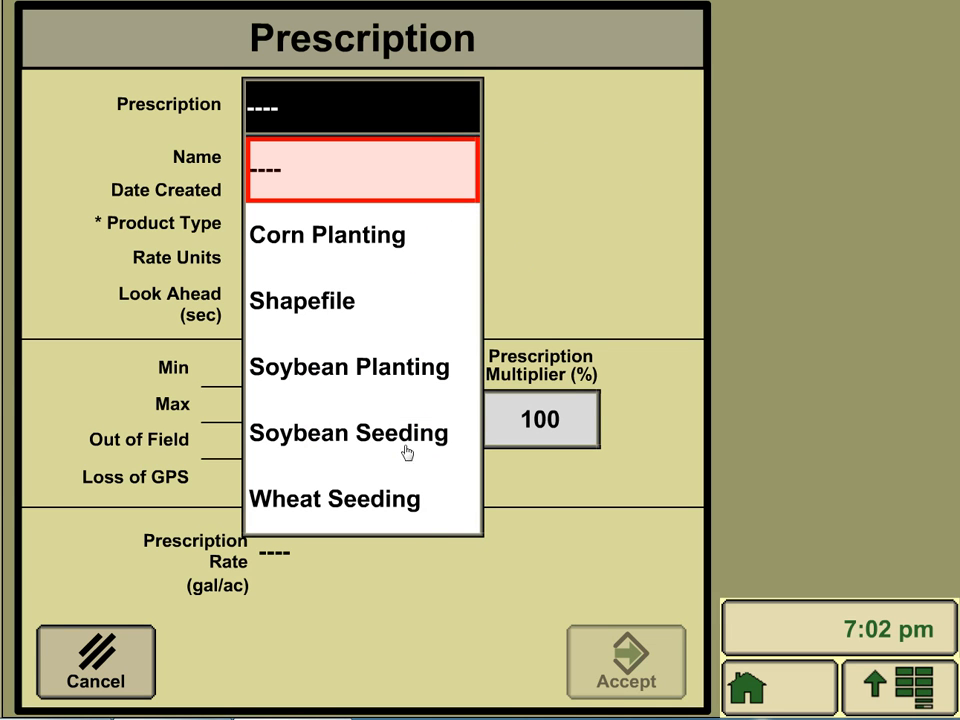
click(299, 305)
- Choose the shapefile South_Field_Rx with the Seed_Plan column and the prescription type Seeds by Seed Count
click(525, 121)
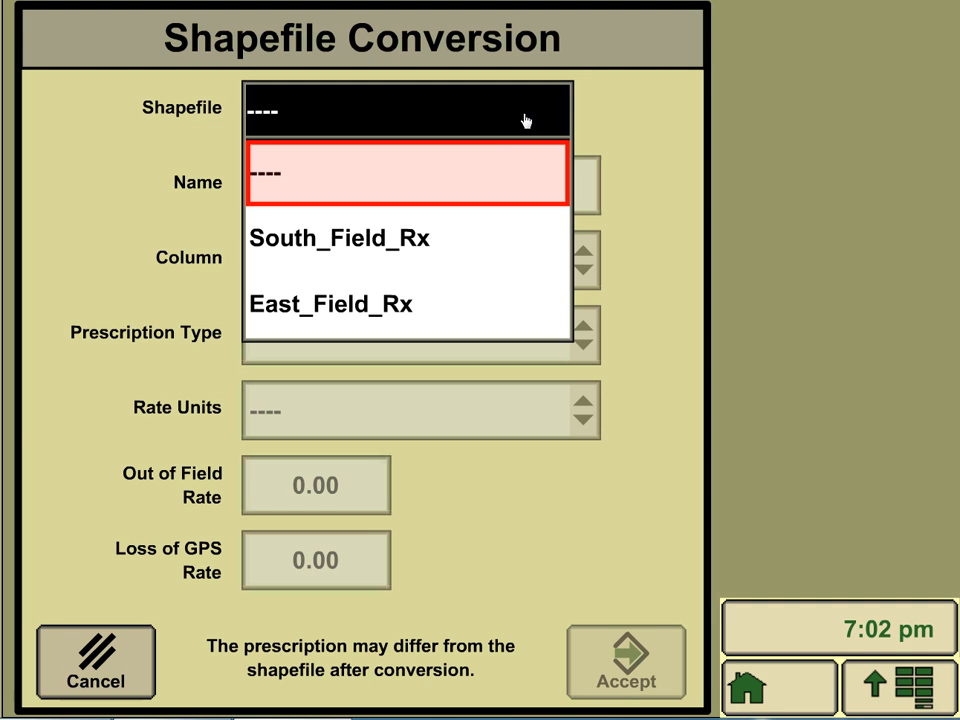
click(352, 246)
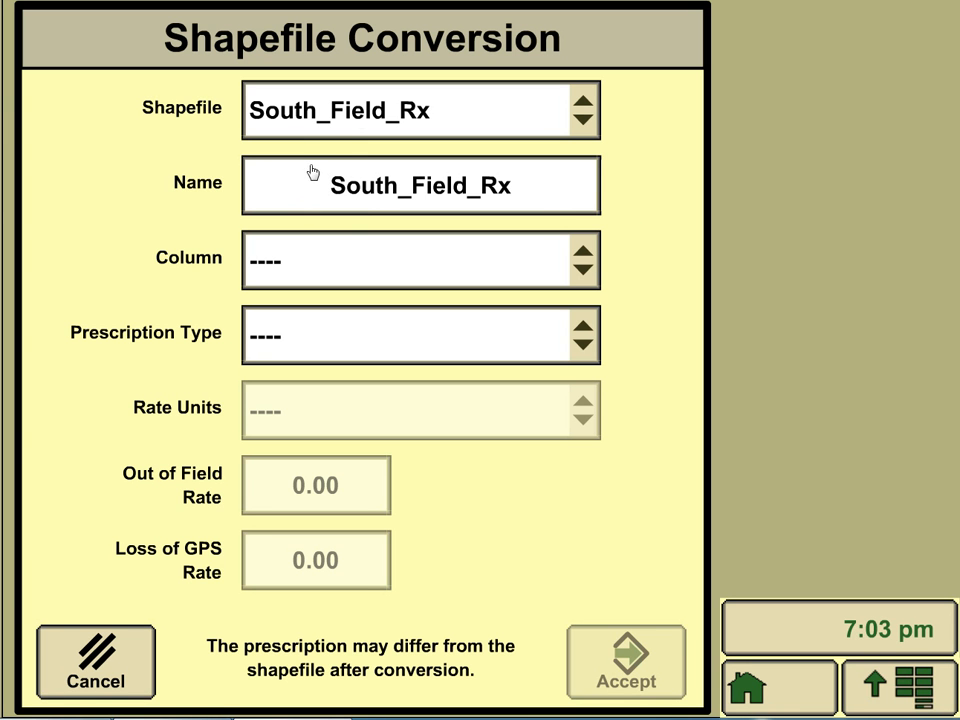
click(401, 274)
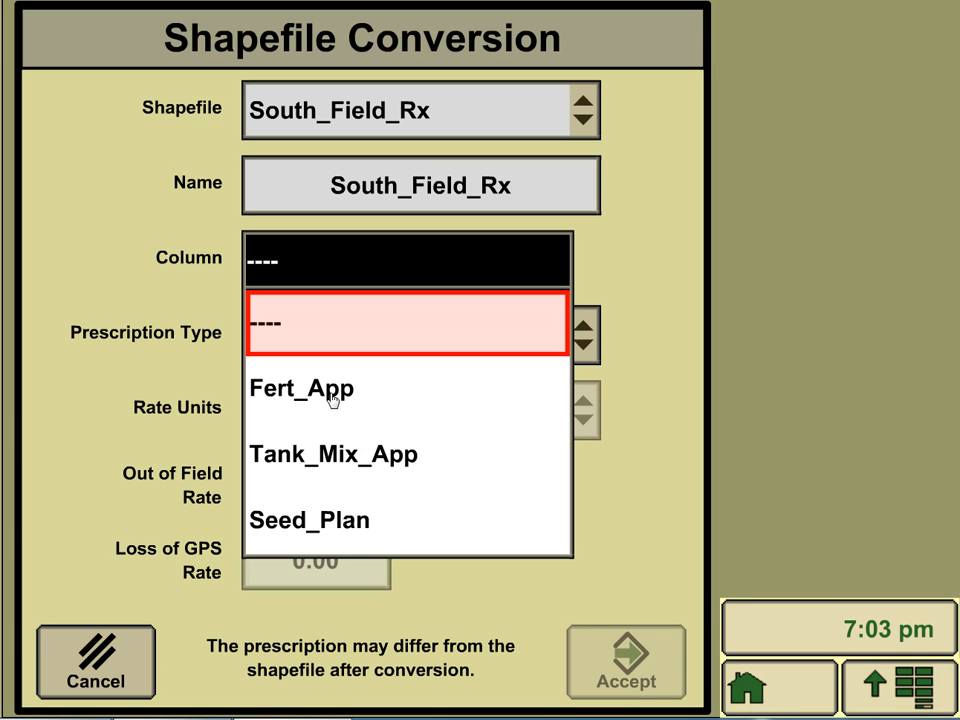
click(330, 524)
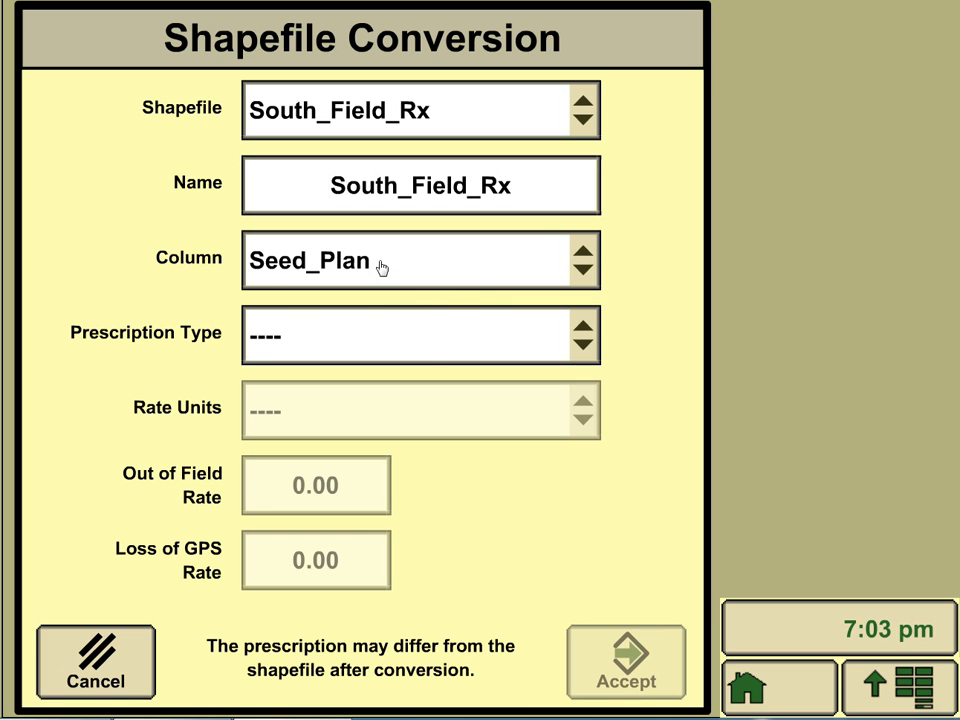
click(431, 340)
click(395, 466)
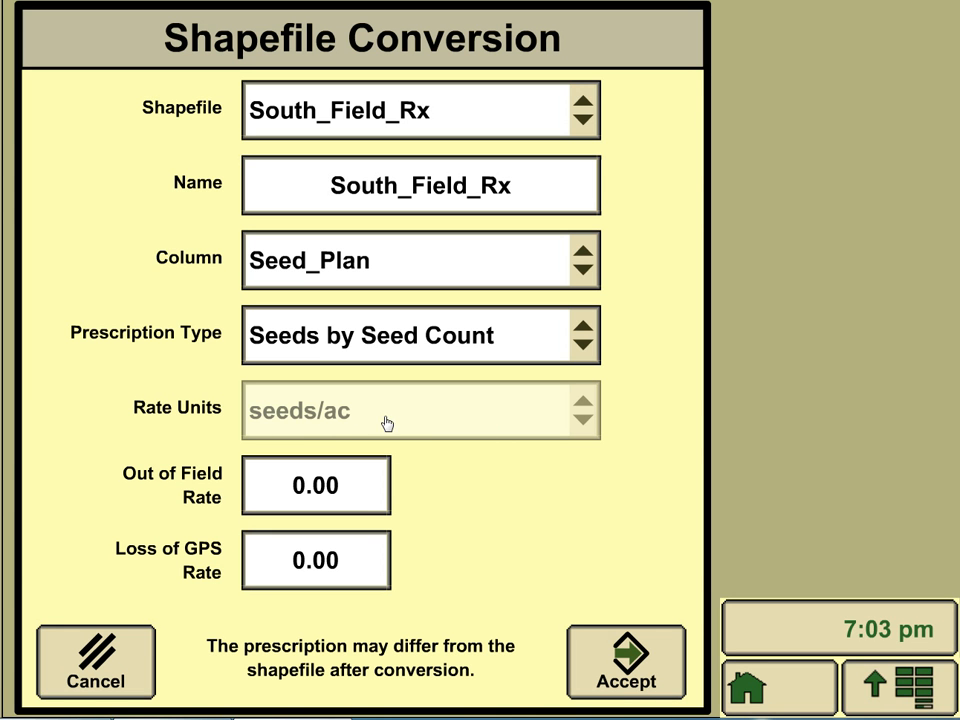
- Set the shapefile conversion's Out of Field Rate to 32000 seeds/ac
click(347, 494)
click(474, 222)
click(383, 249)
click(378, 532)
click(378, 532)
click(378, 532)
click(537, 616)
- Set the Loss of GPS Rate to 32000 seeds/ac, then run and accept the shapefile conversion
click(297, 565)
click(467, 208)
click(369, 223)
click(356, 516)
click(356, 516)
click(356, 517)
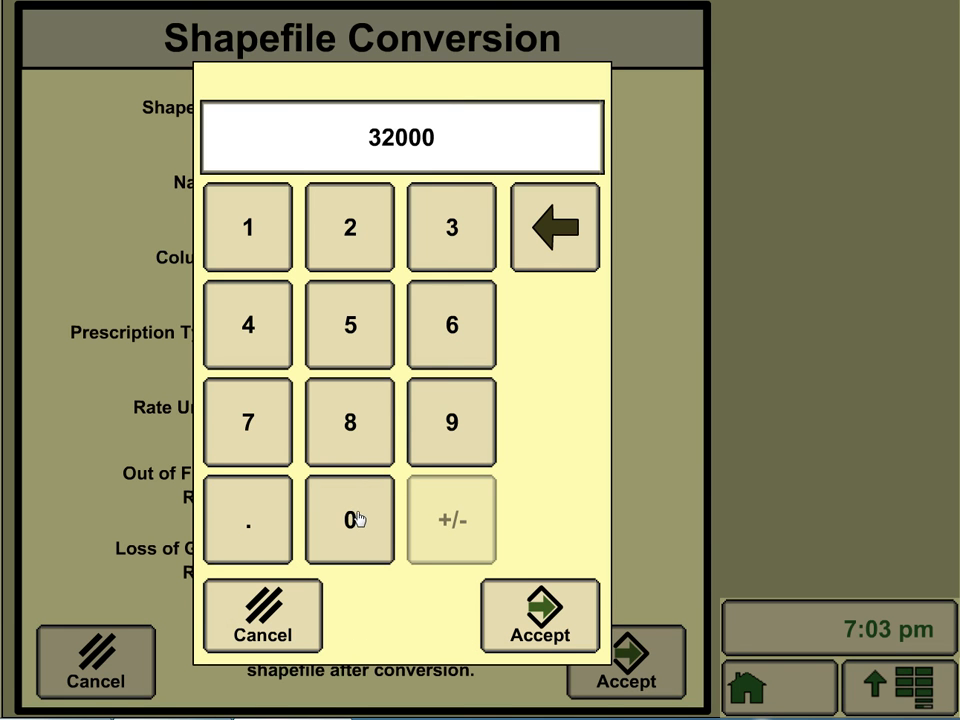
click(538, 608)
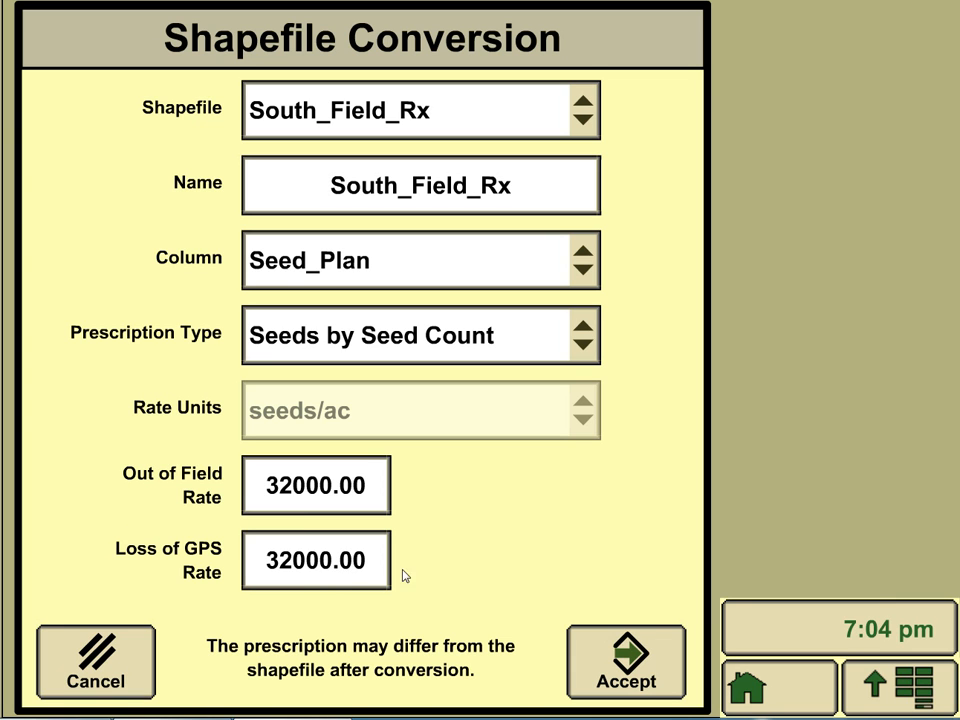
click(643, 667)
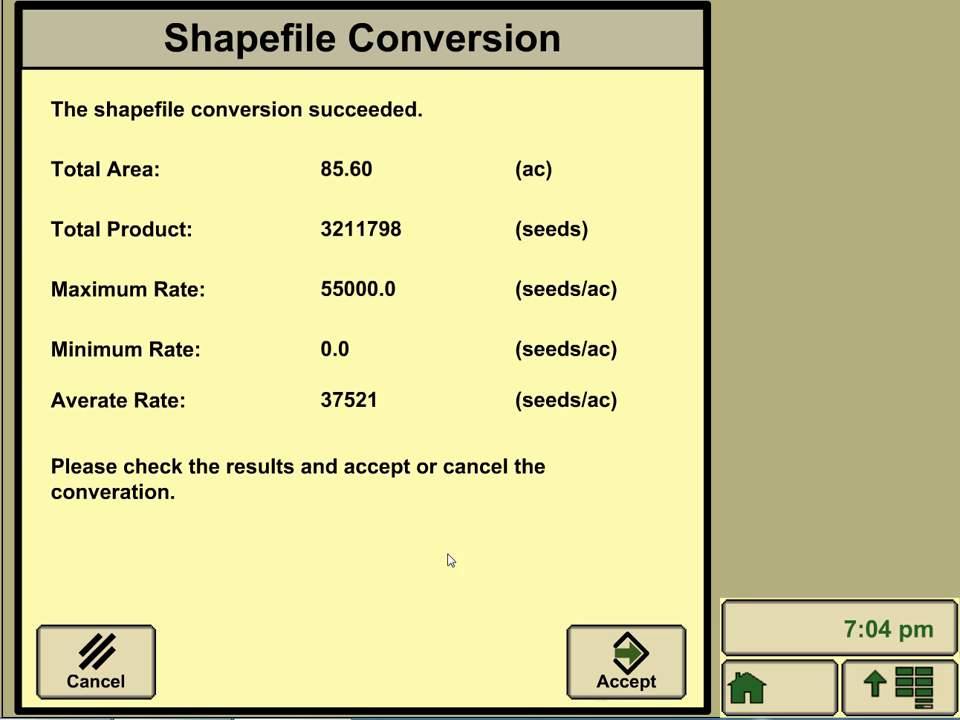
click(614, 667)
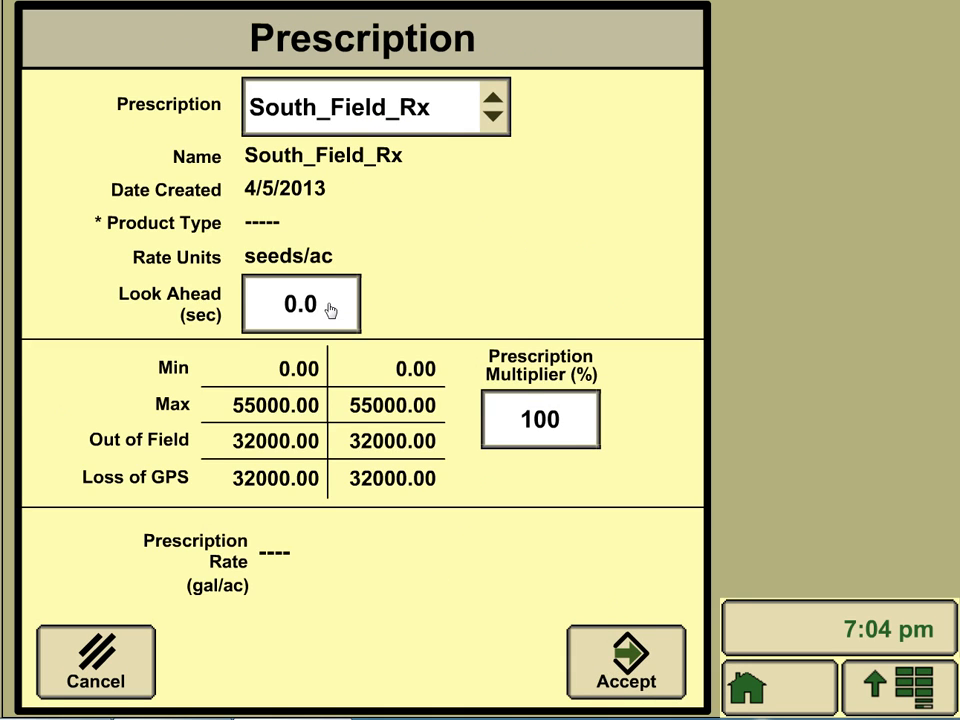
- Set the prescription's Look Ahead to 1 second and accept South_Field_Rx for the corn documentation
click(333, 313)
click(281, 214)
click(536, 600)
click(622, 657)
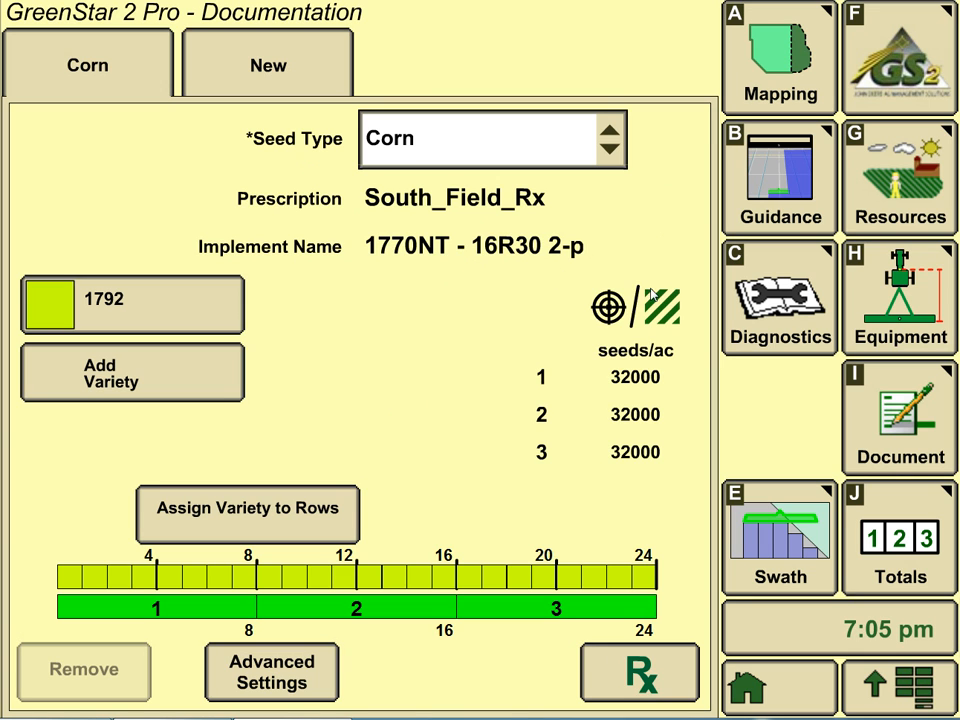
- Switch to the Planter application and open its corn target rates for changing
click(905, 690)
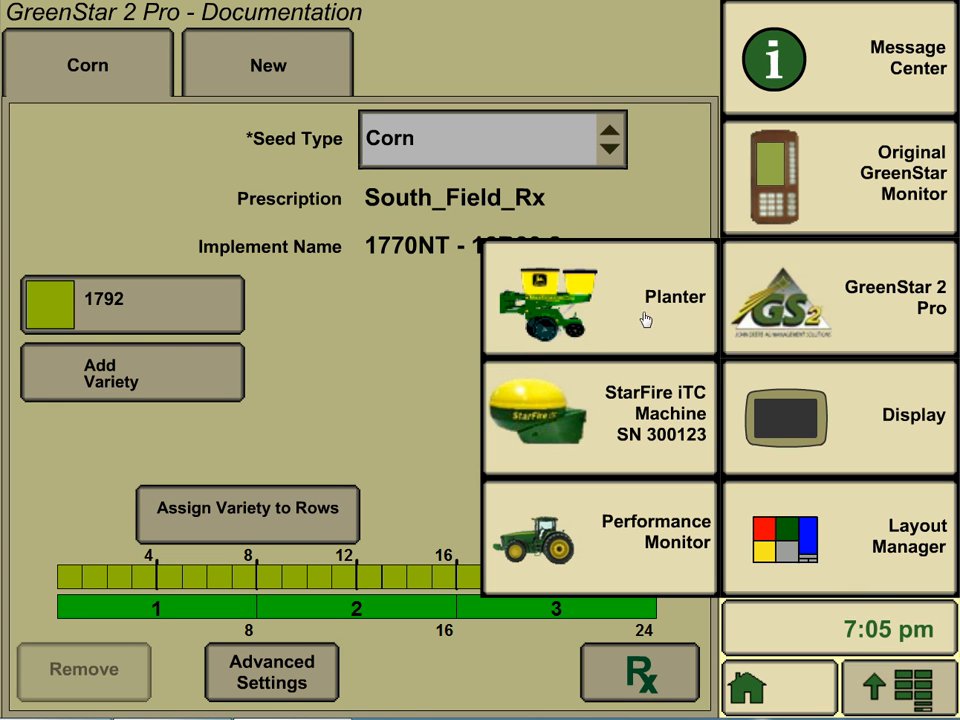
click(615, 300)
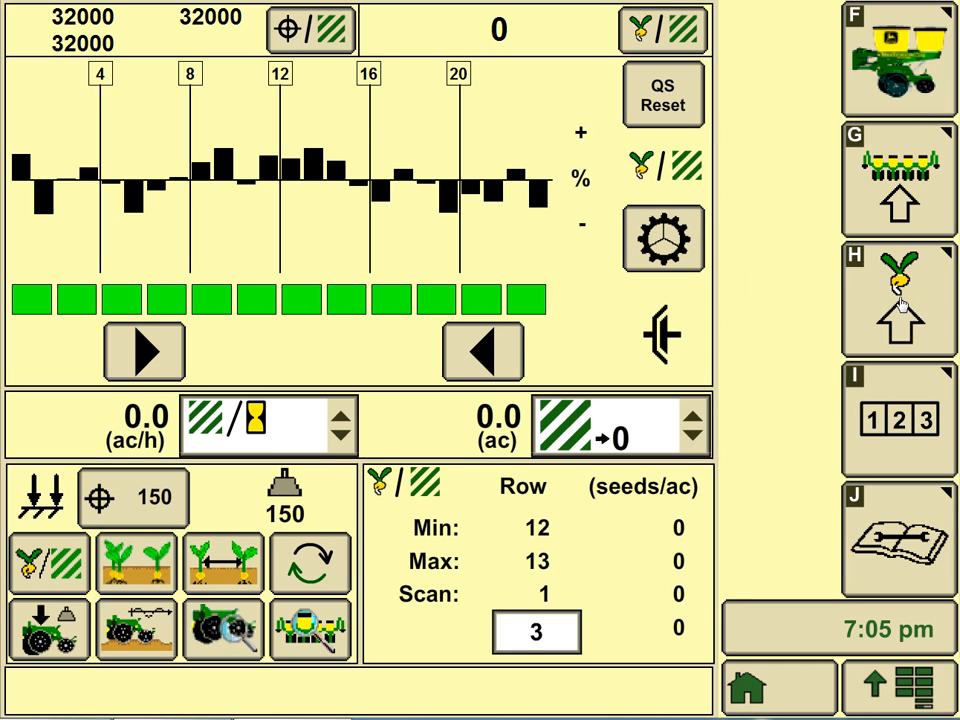
click(663, 238)
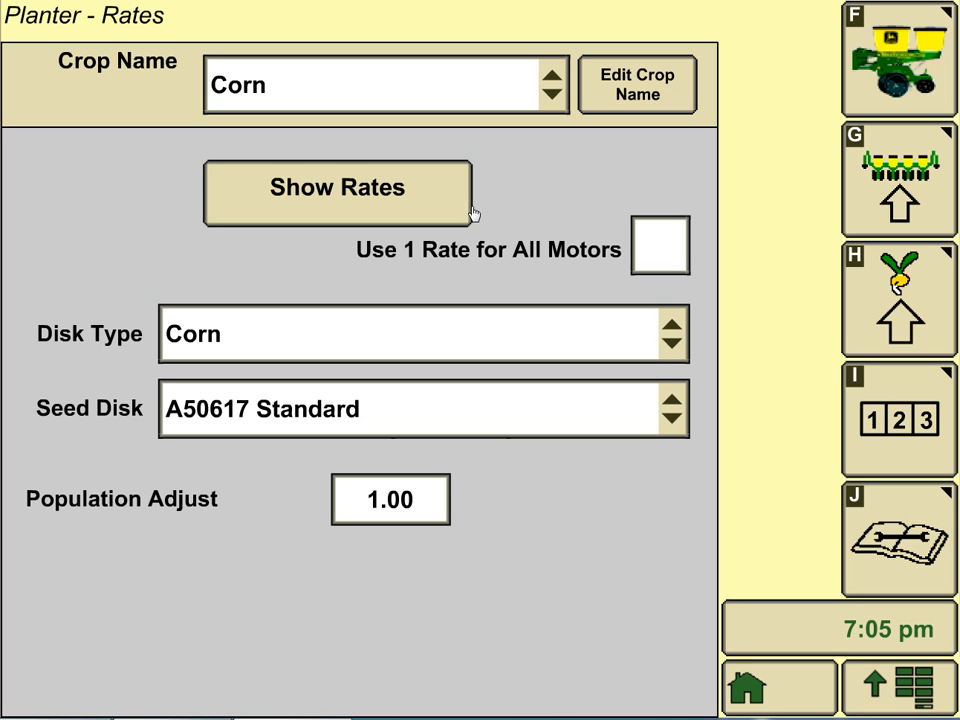
click(345, 193)
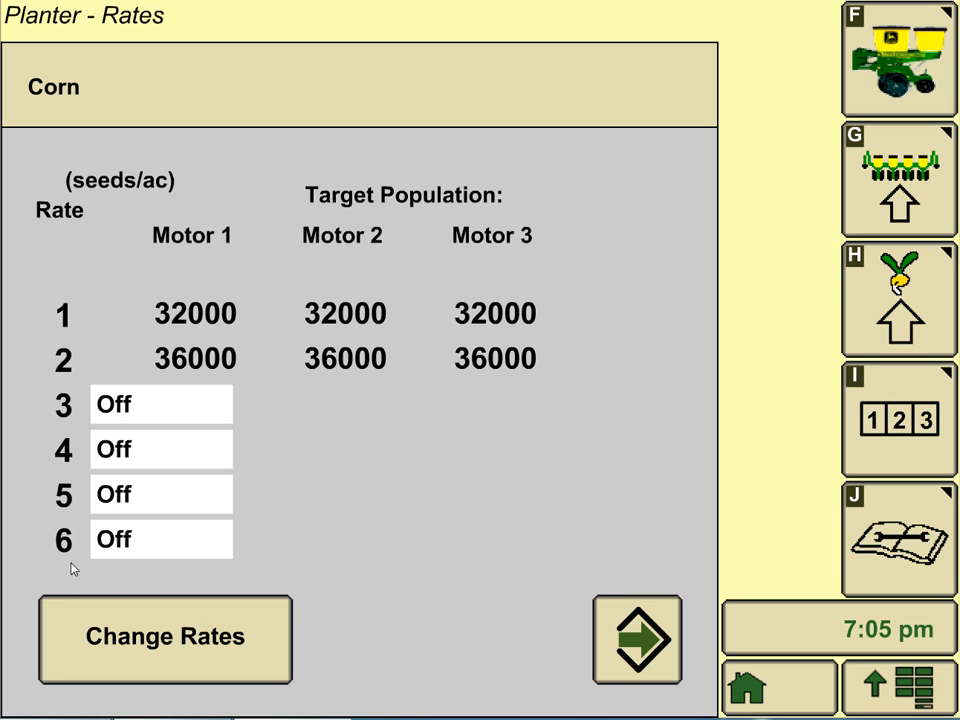
click(172, 648)
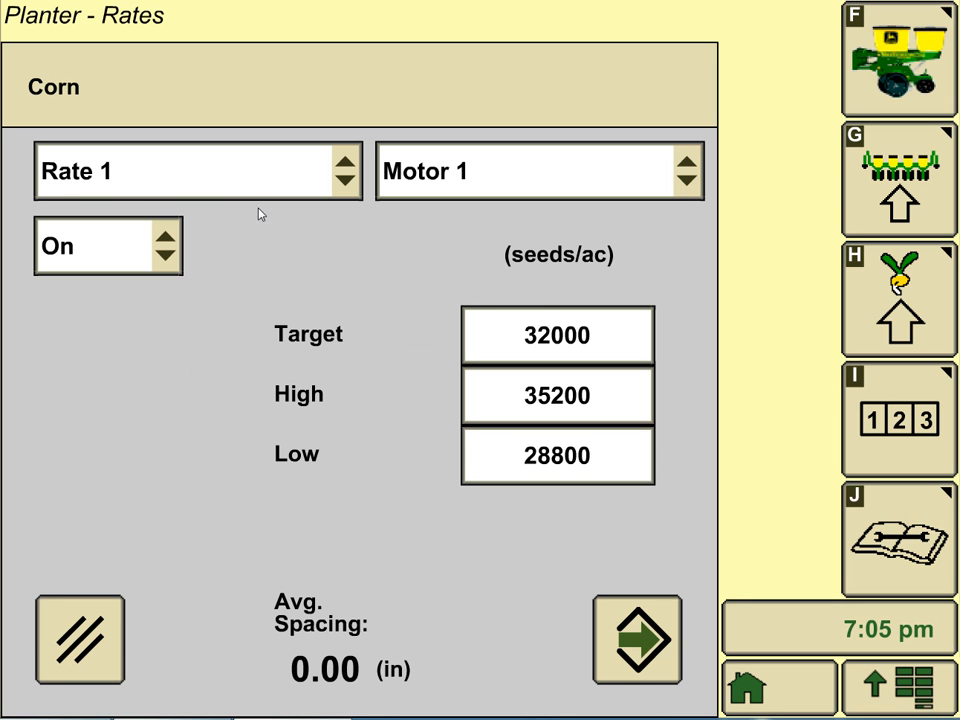
- Turn on Rate 6, the RX prescription rate, for corn and accept the planter rates
click(302, 175)
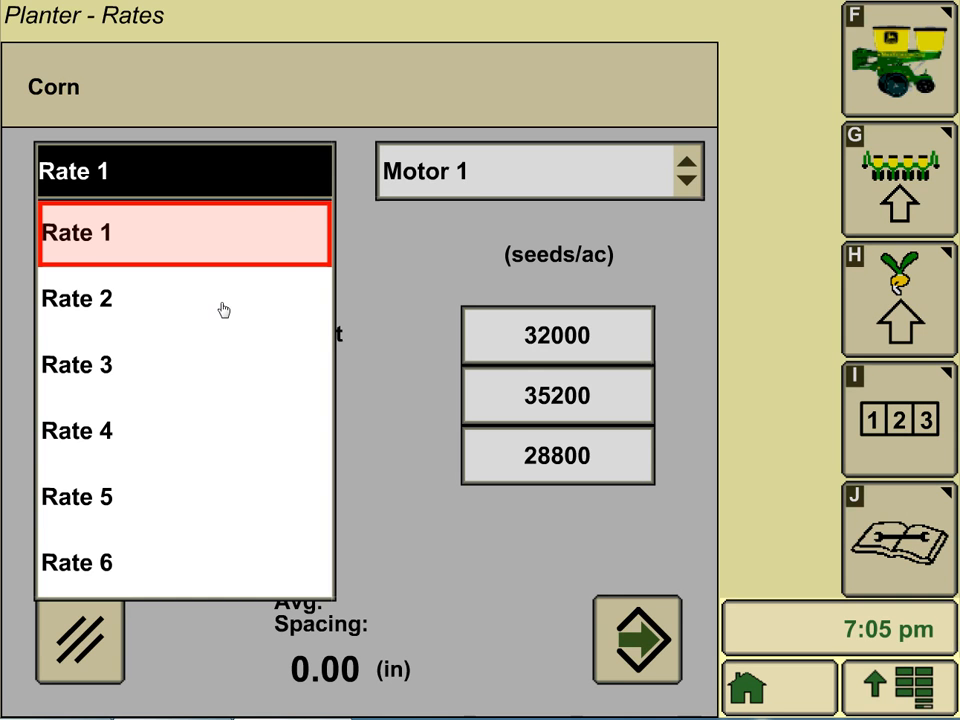
click(118, 566)
click(161, 258)
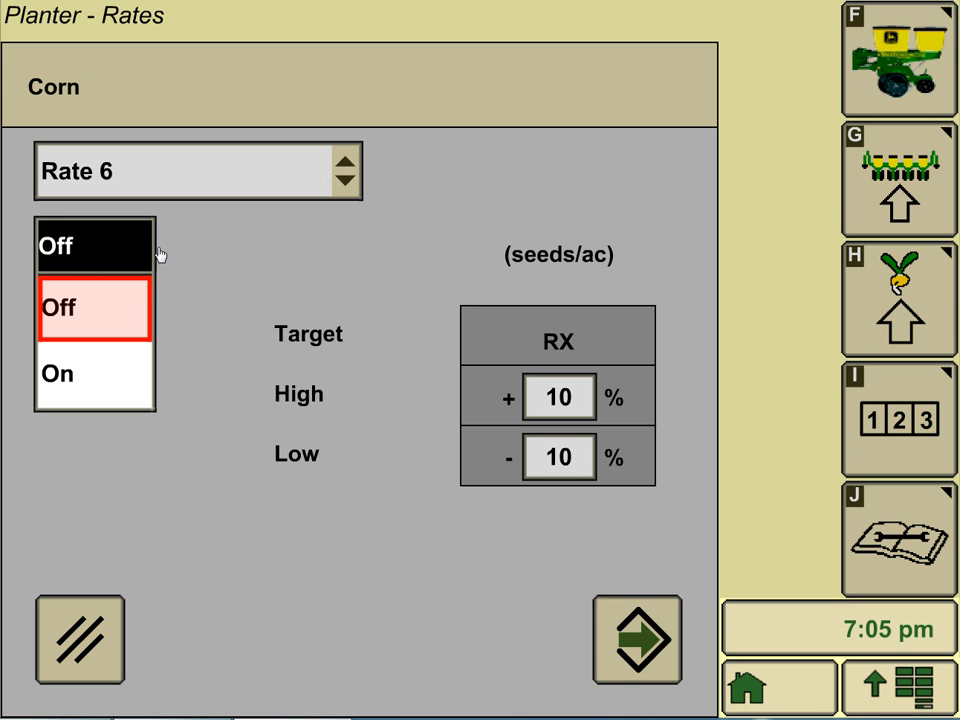
click(66, 376)
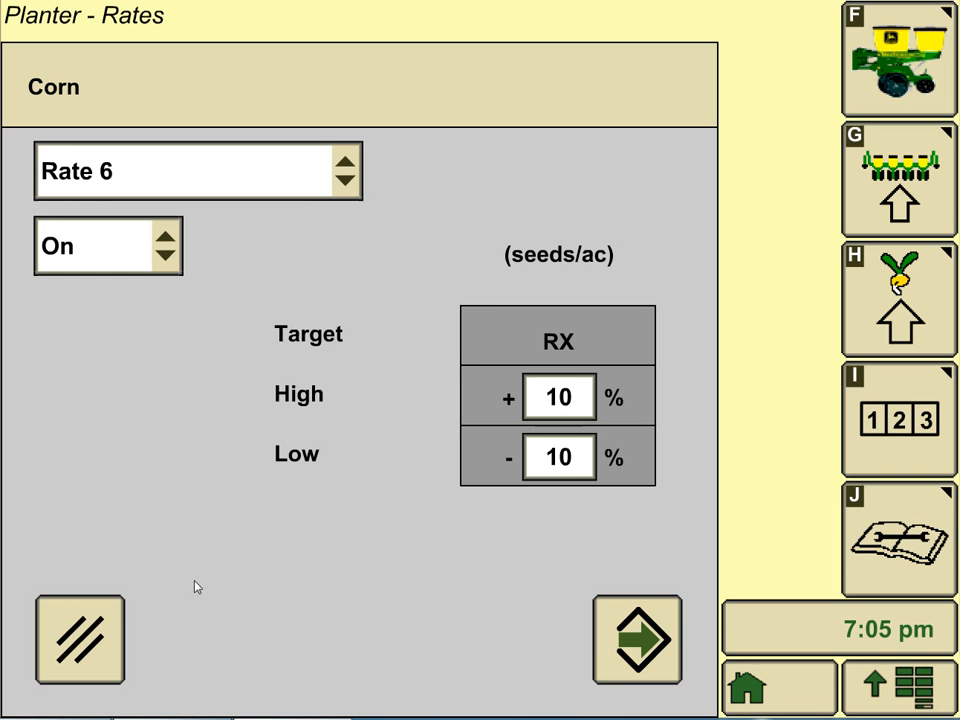
click(612, 646)
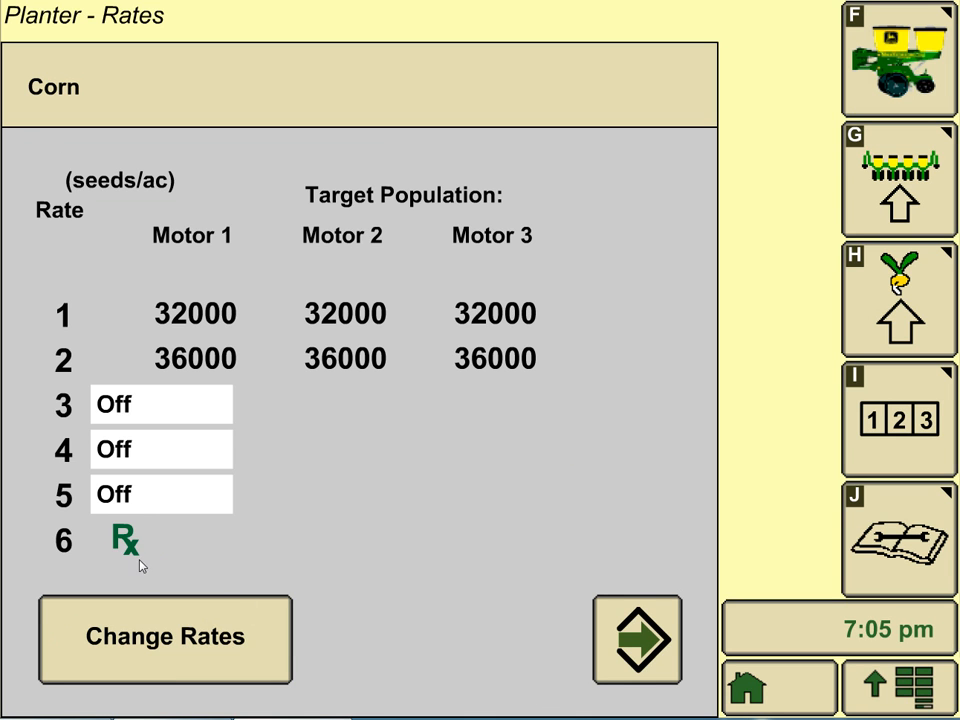
click(626, 634)
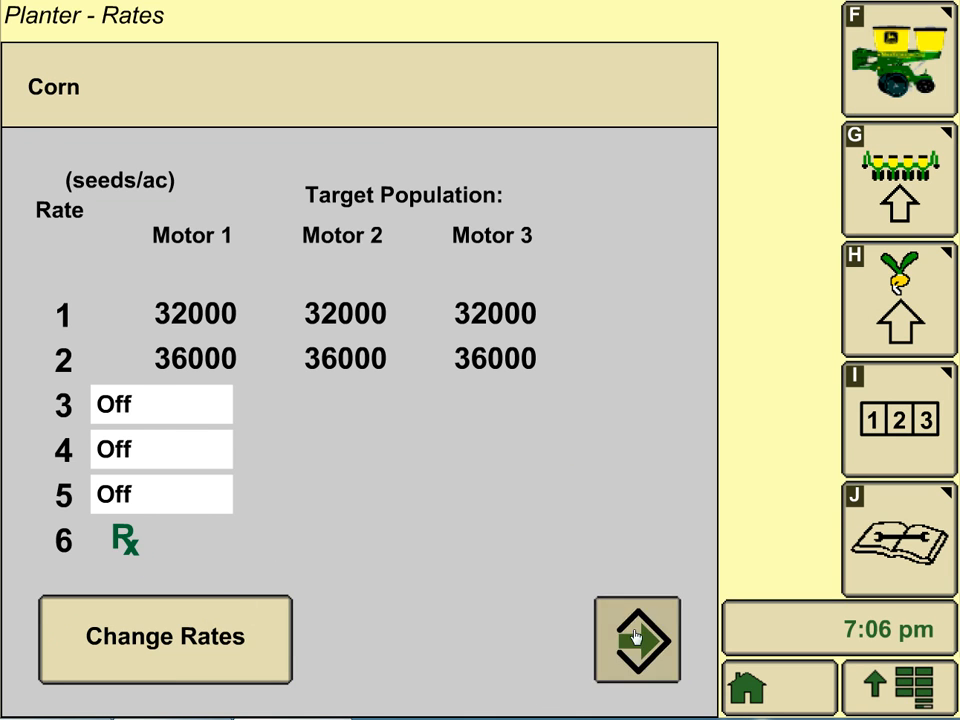
- Return to the planter's main page and make the Rx prescription, Rate 3, the active target rate
click(903, 64)
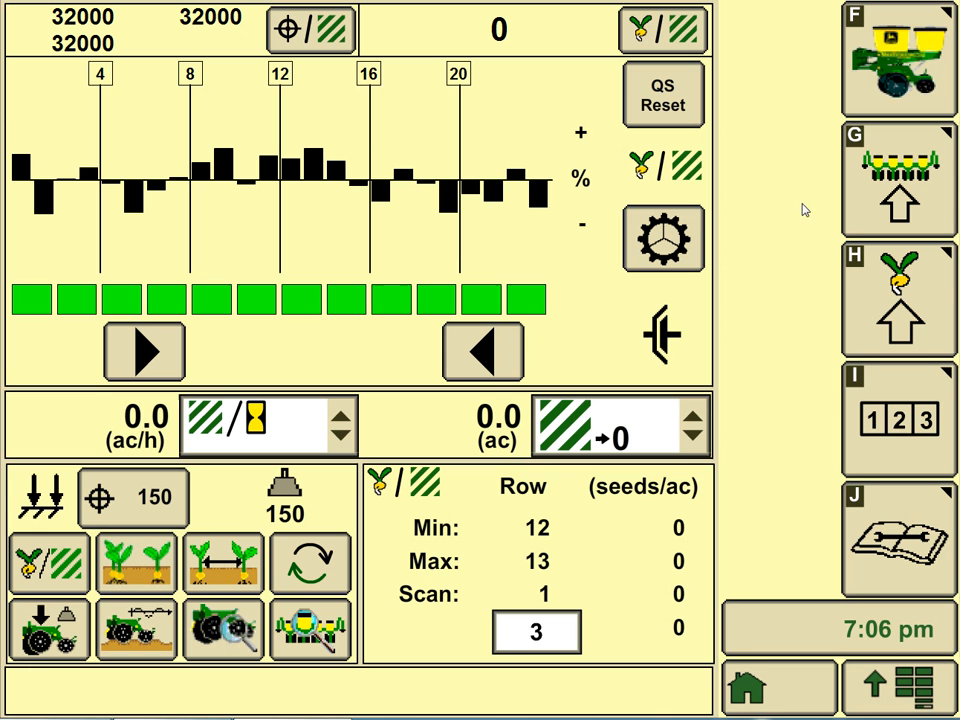
click(305, 32)
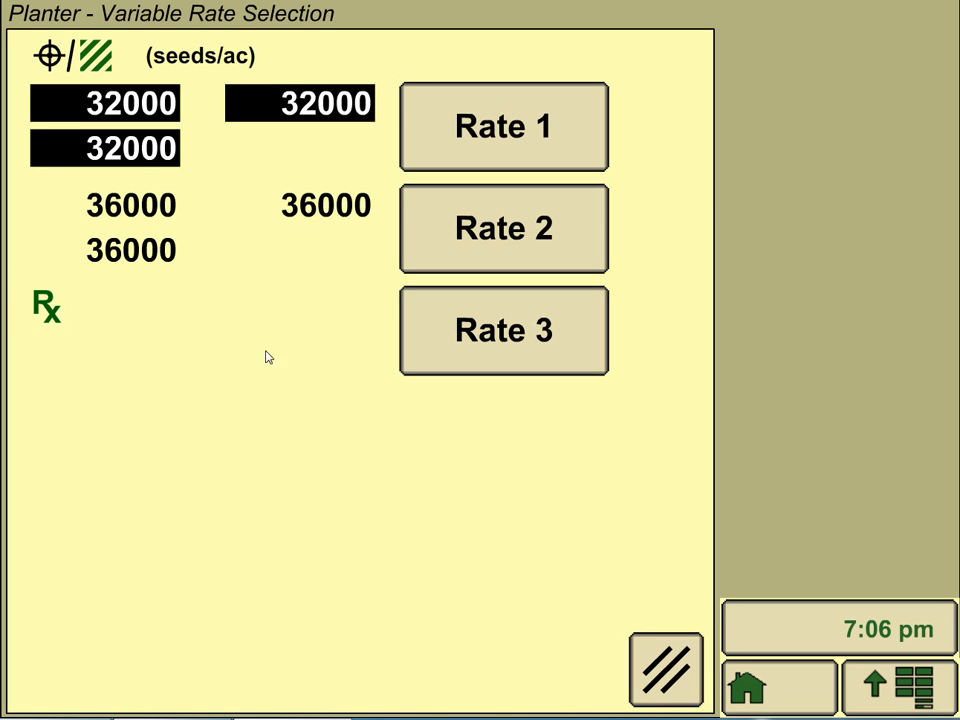
click(508, 350)
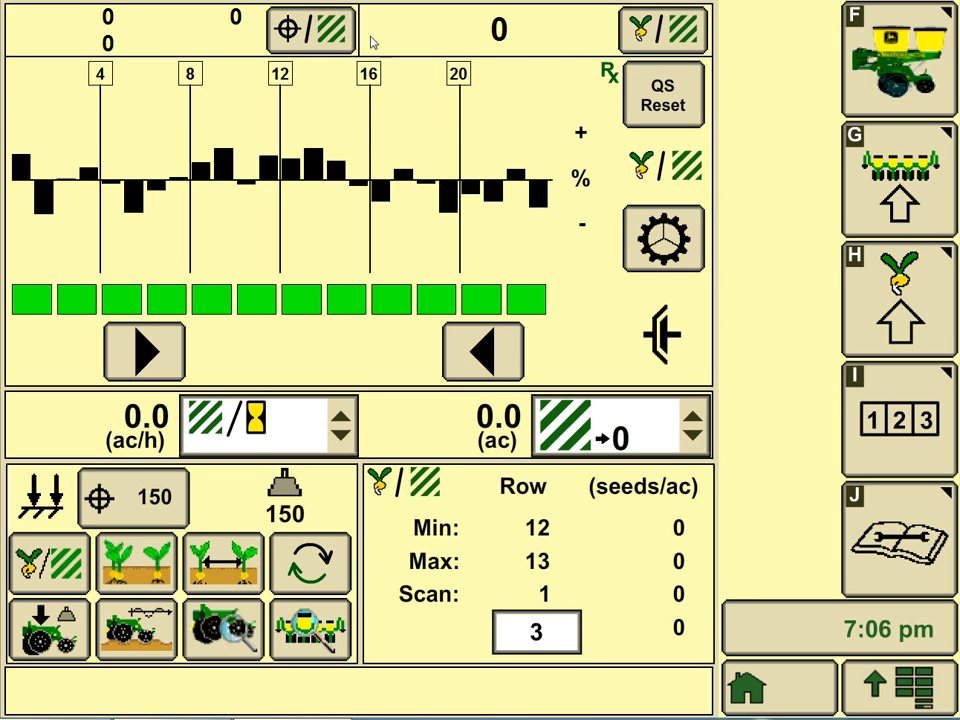
- Switch the active planter target rate to Rate 1 and back to the Rx prescription on Rate 3
click(335, 45)
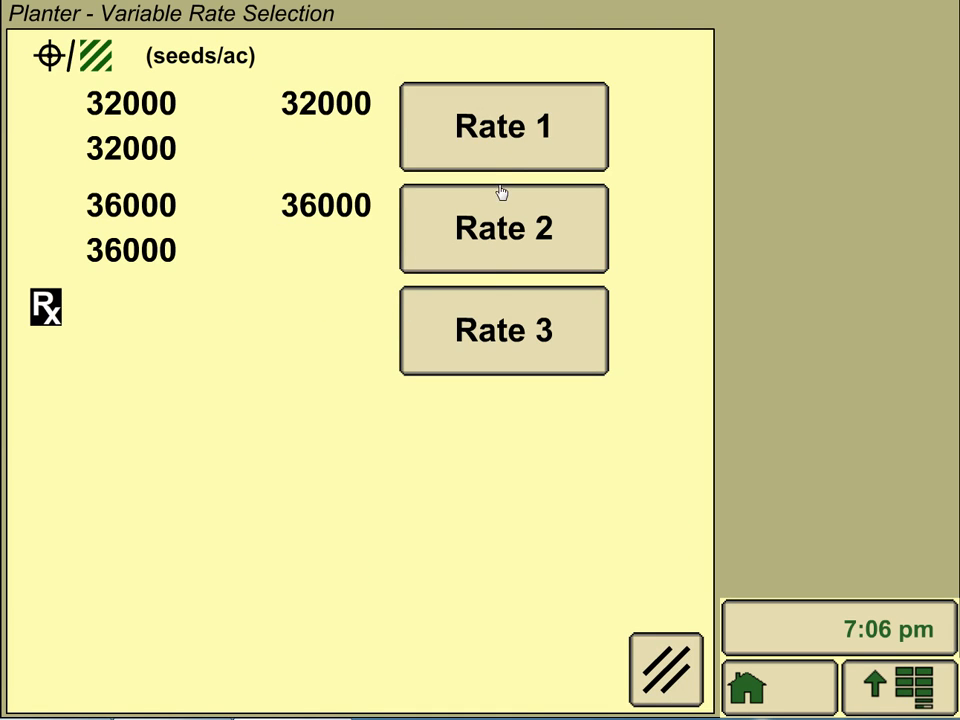
click(508, 135)
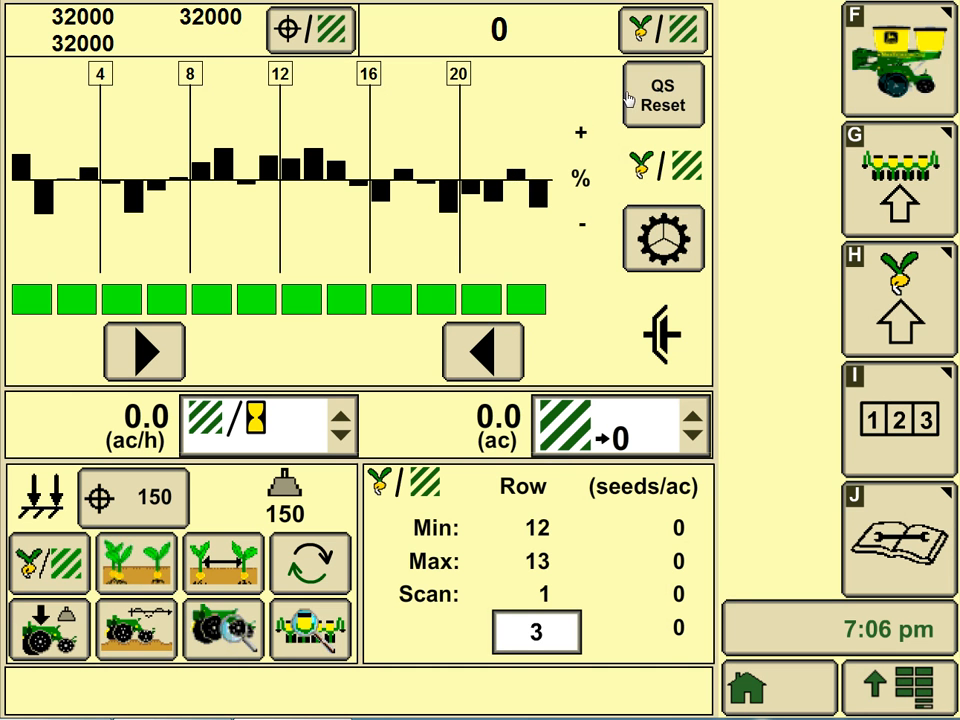
click(310, 30)
click(448, 326)
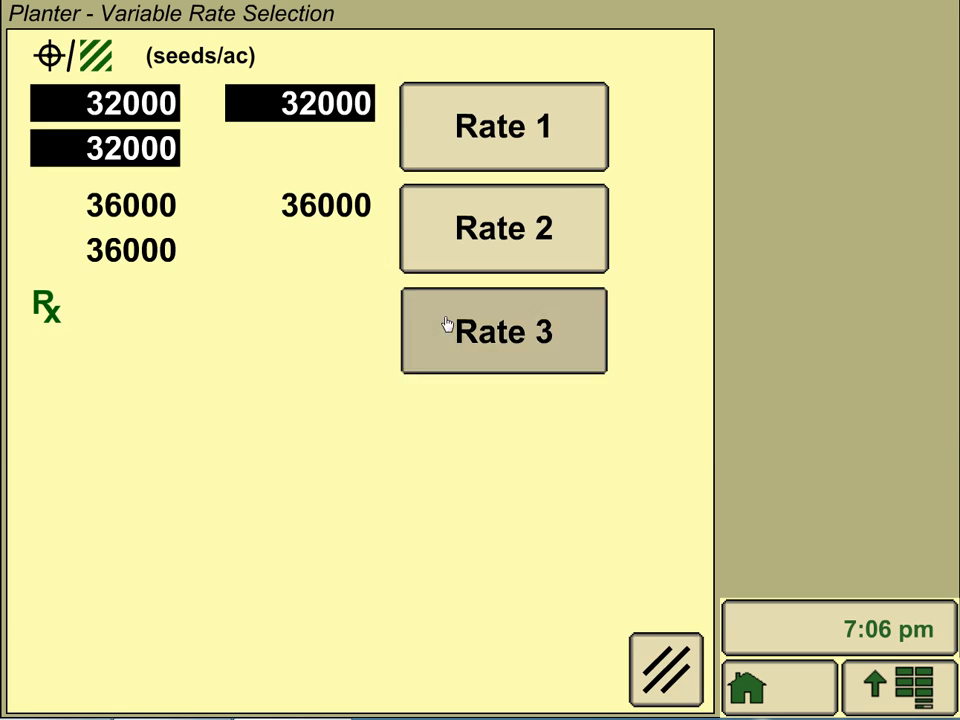